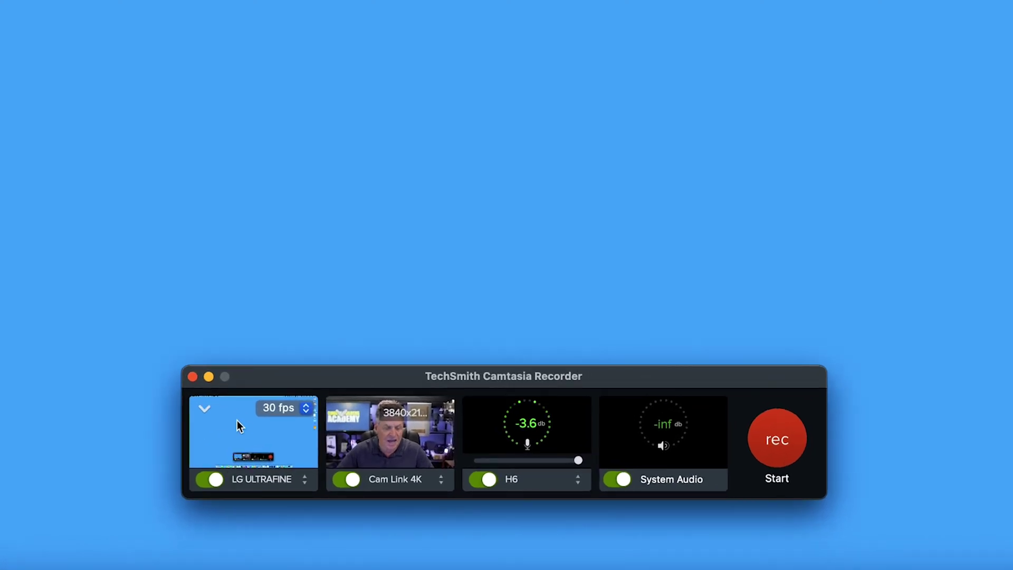
# Apply the 4K UHD (3840x2160) preset, then move and resize the region to 3918 x 2126
pyautogui.click(305, 481)
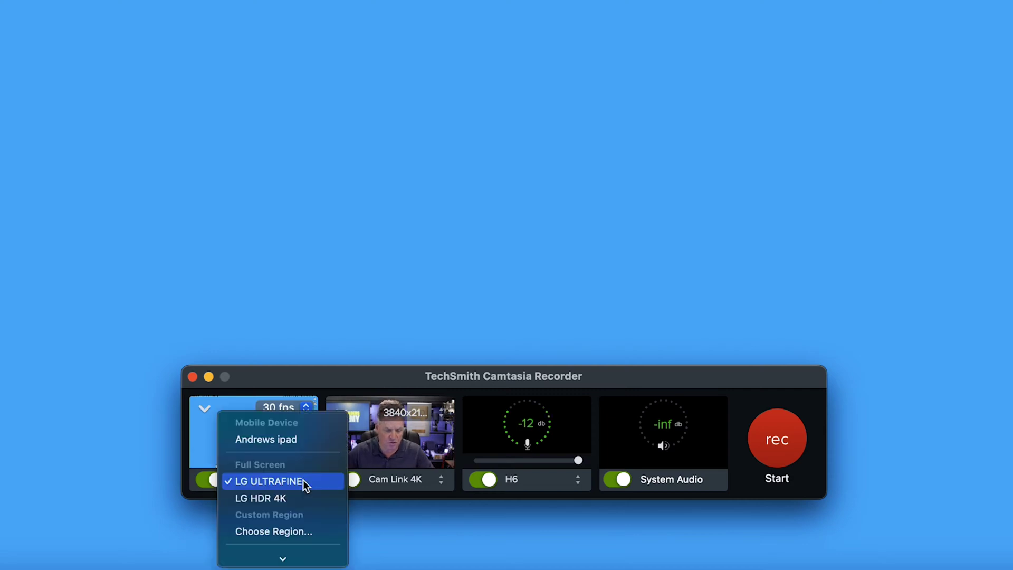
pyautogui.moveTo(291, 558)
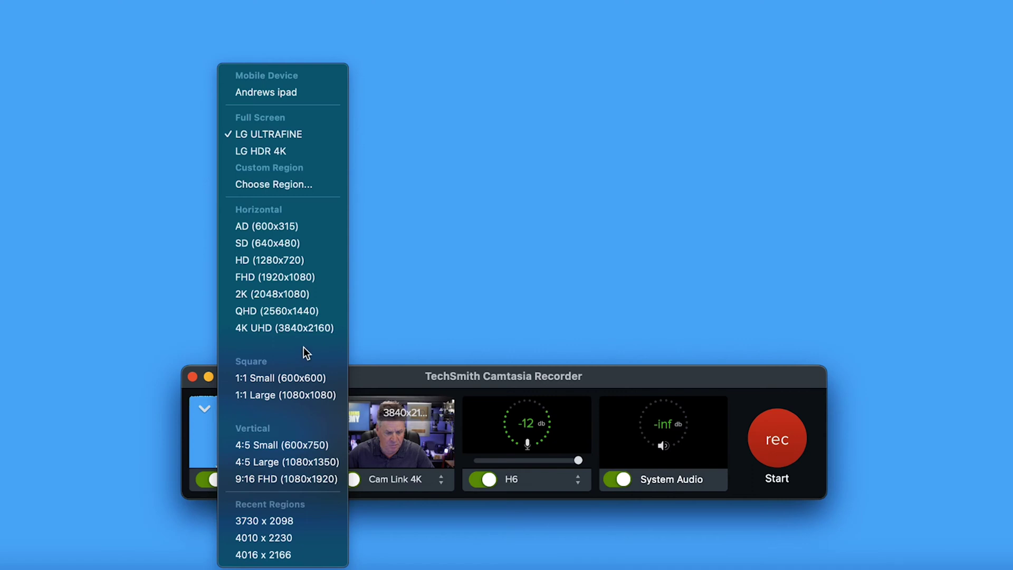
pyautogui.click(293, 329)
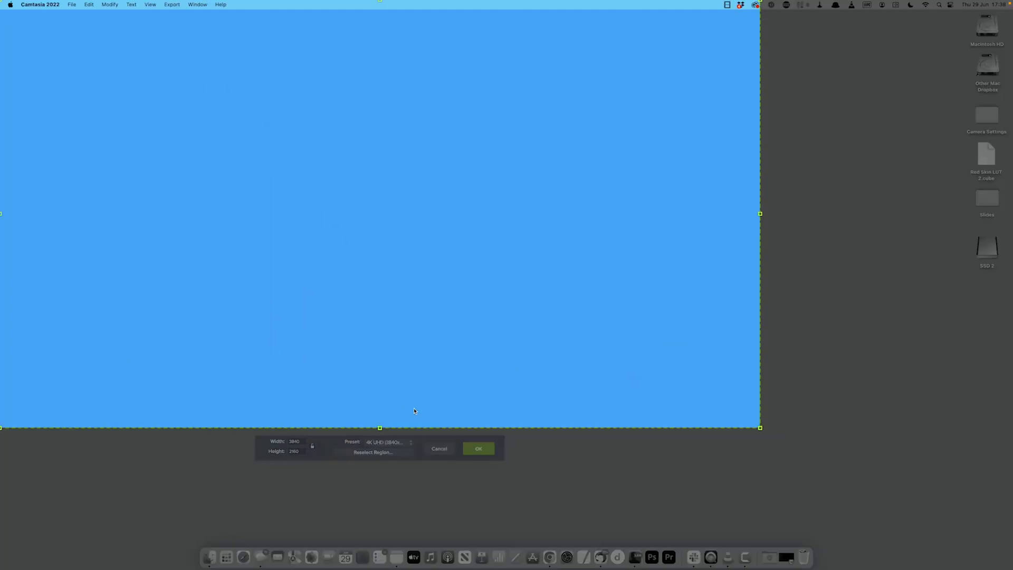
pyautogui.moveTo(475, 80); pyautogui.dragTo(553, 120)
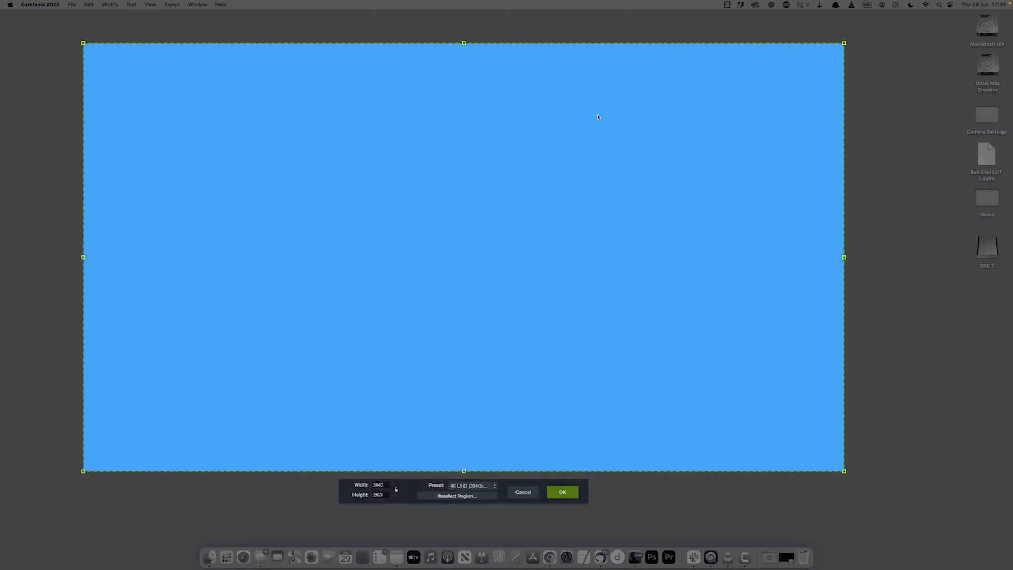
pyautogui.moveTo(845, 45)
pyautogui.mouseDown()
pyautogui.moveTo(525, 153)
pyautogui.moveTo(855, 75)
pyautogui.moveTo(860, 50)
pyautogui.mouseUp()
pyautogui.click(571, 491)
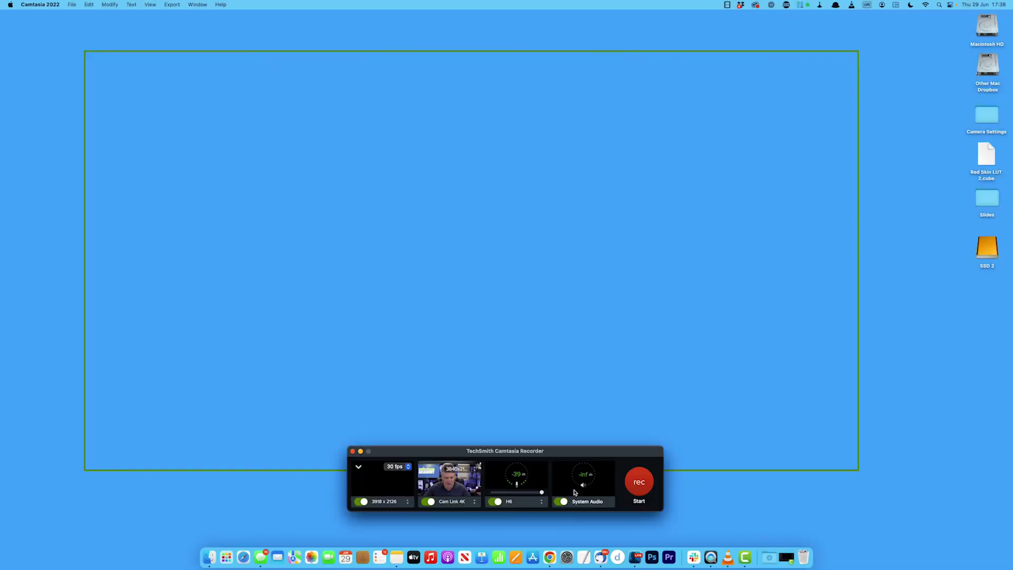
# Switch the capture source to the full LG ULTRAFINE screen
pyautogui.click(407, 504)
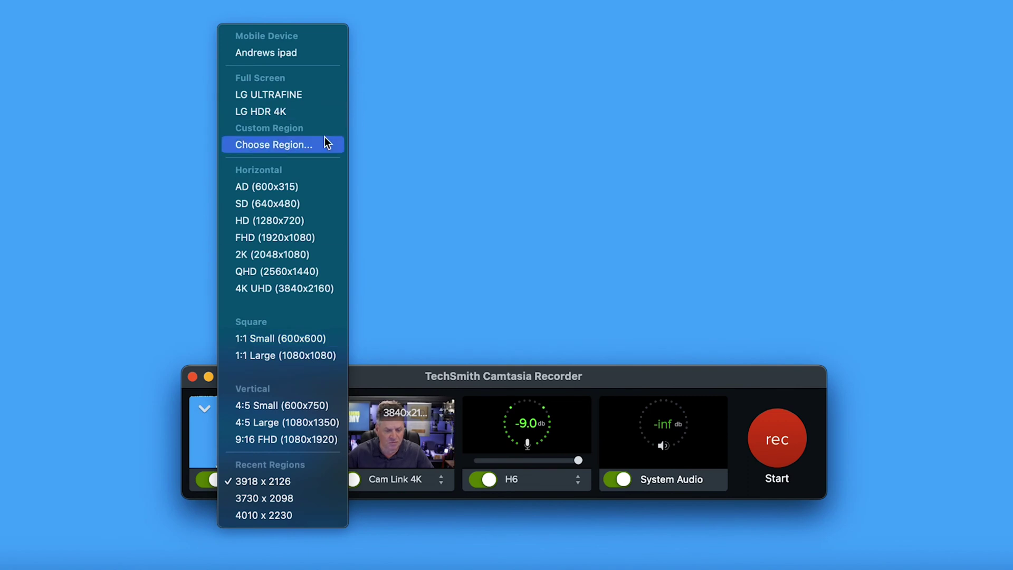
pyautogui.click(312, 100)
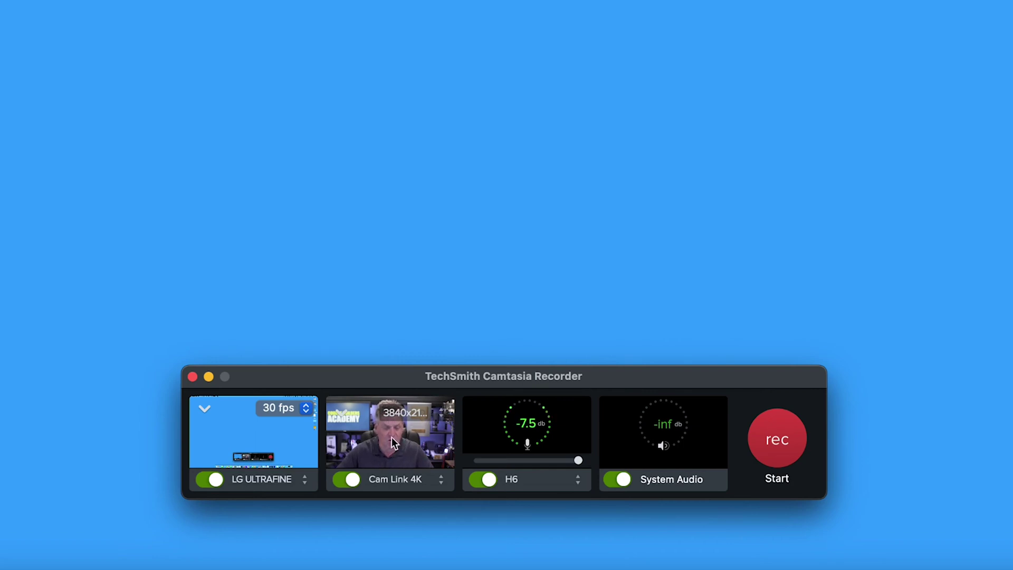
# Keep Cam Link 4K as the webcam and start the full-screen recording
pyautogui.click(438, 480)
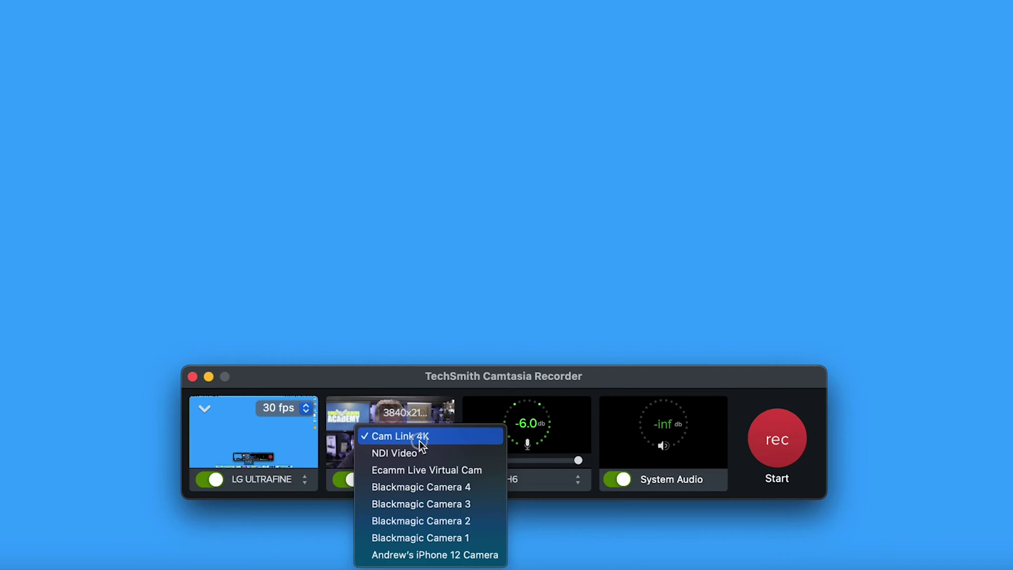
pyautogui.click(420, 441)
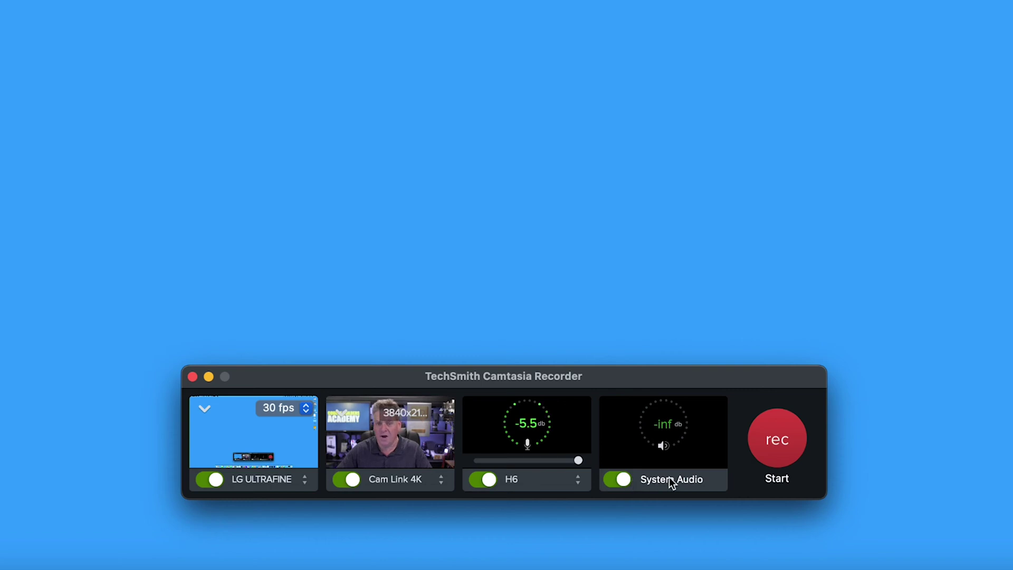
pyautogui.click(717, 456)
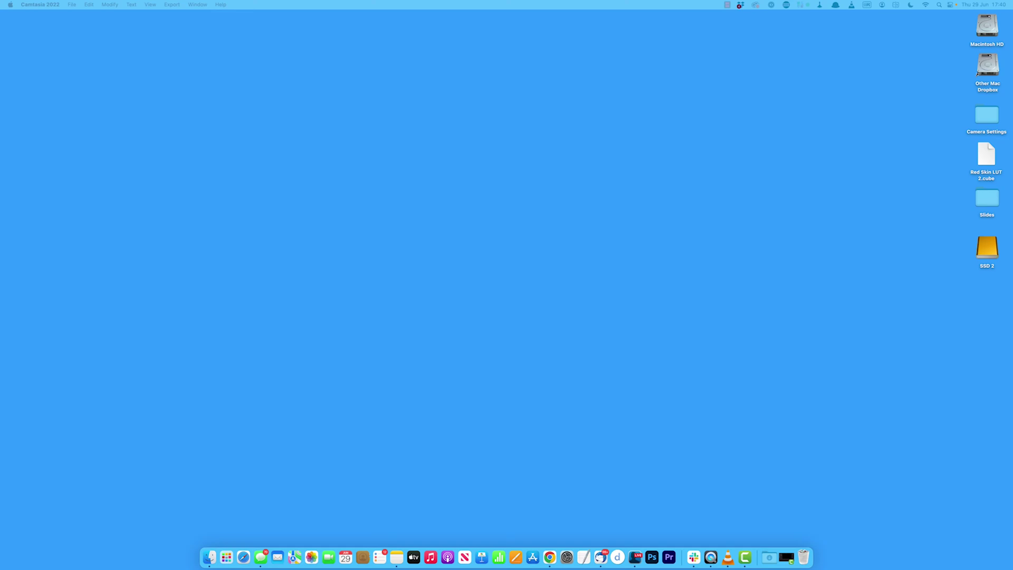
# Stop the recording from the Camtasia menu-bar icon so it opens in the editor
pyautogui.click(728, 5)
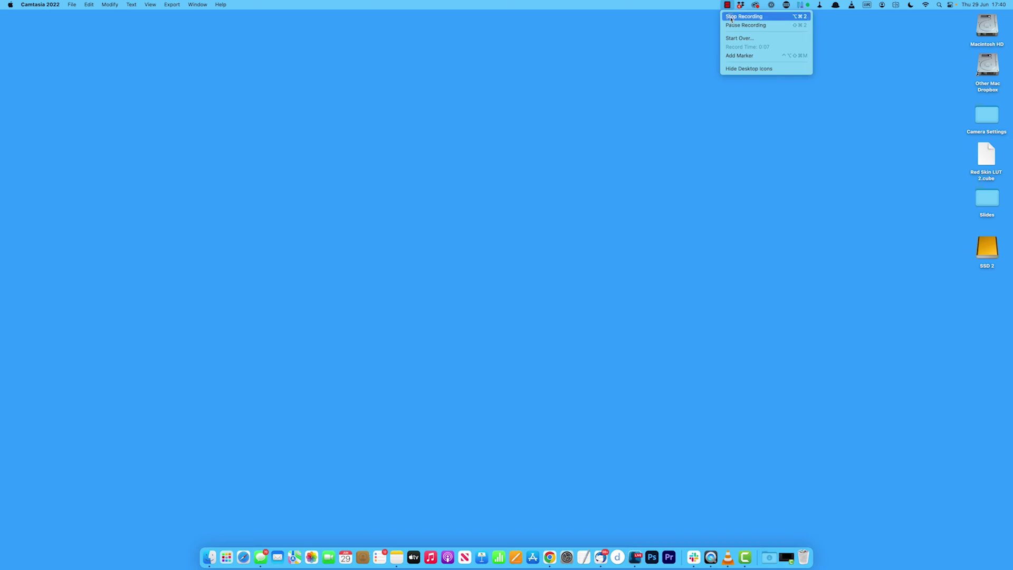
pyautogui.click(731, 19)
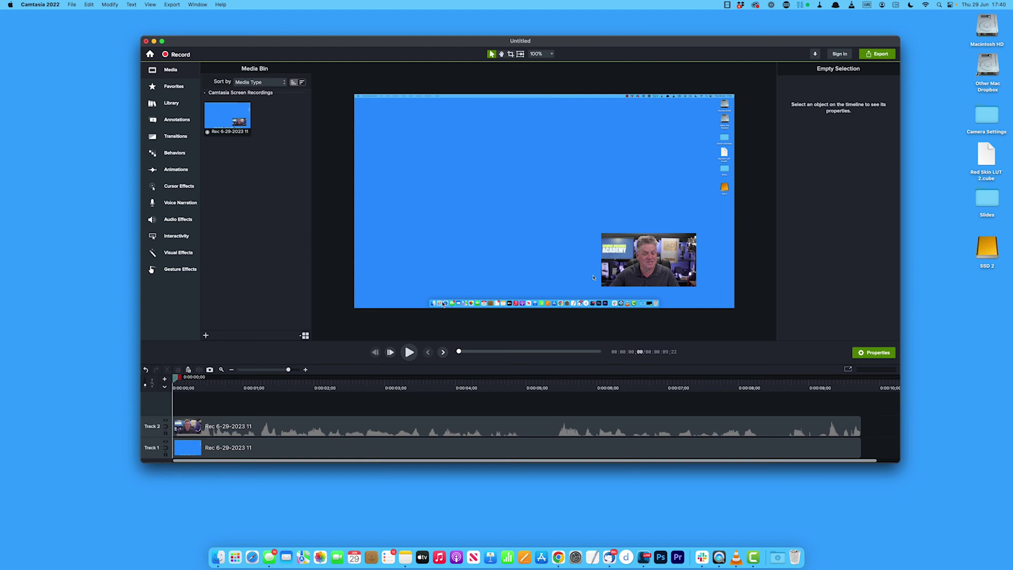
# Drag the webcam overlay to the top-left corner and enlarge it from 25% to 36.9%
pyautogui.click(658, 265)
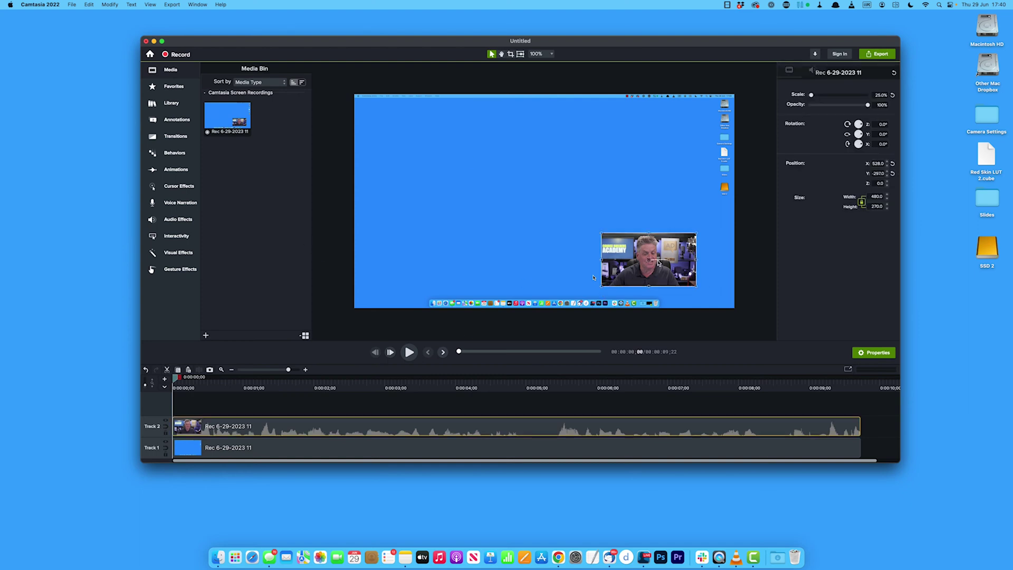
pyautogui.moveTo(659, 250); pyautogui.dragTo(426, 116)
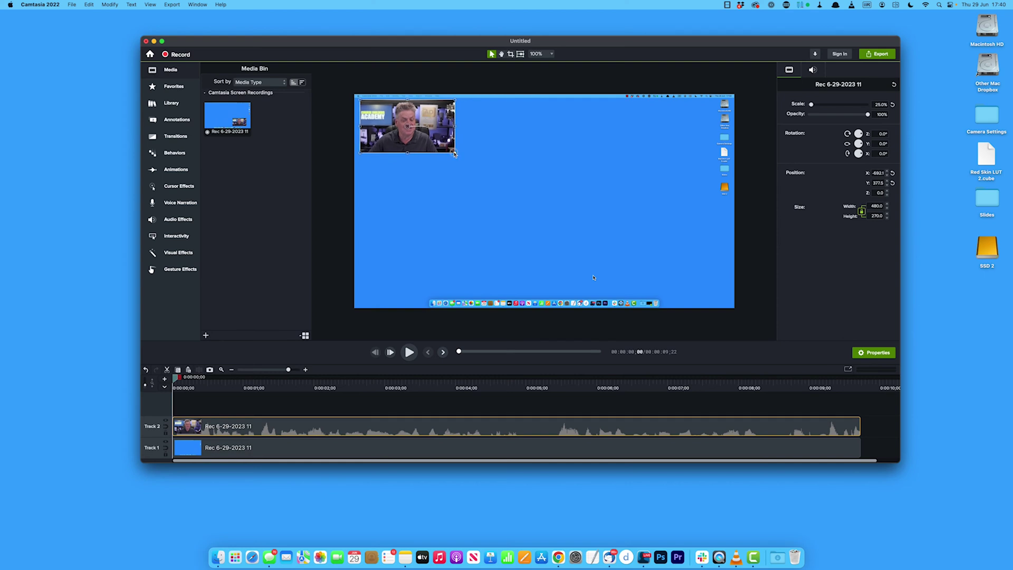
pyautogui.moveTo(455, 154); pyautogui.dragTo(491, 177)
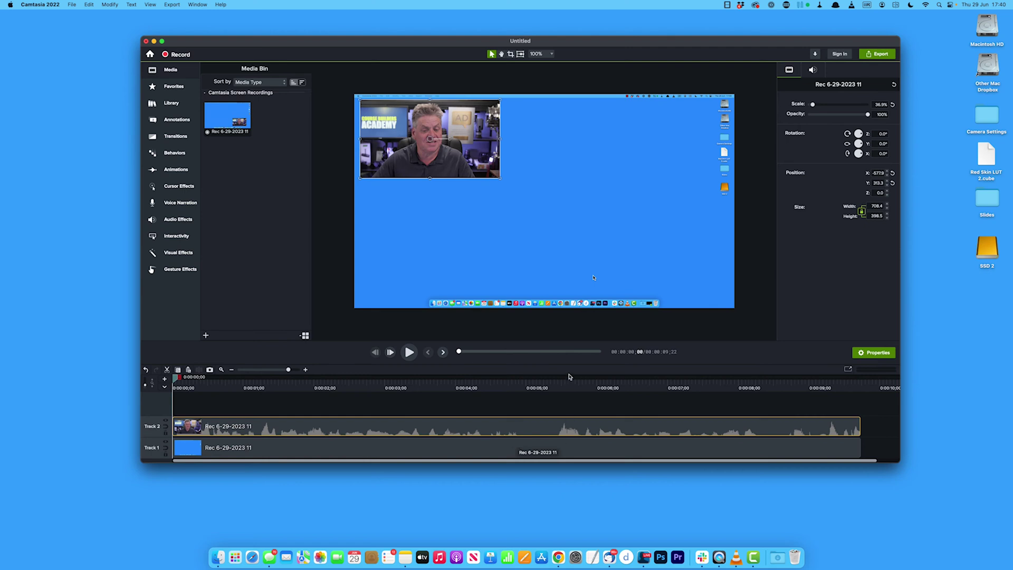
pyautogui.click(174, 4)
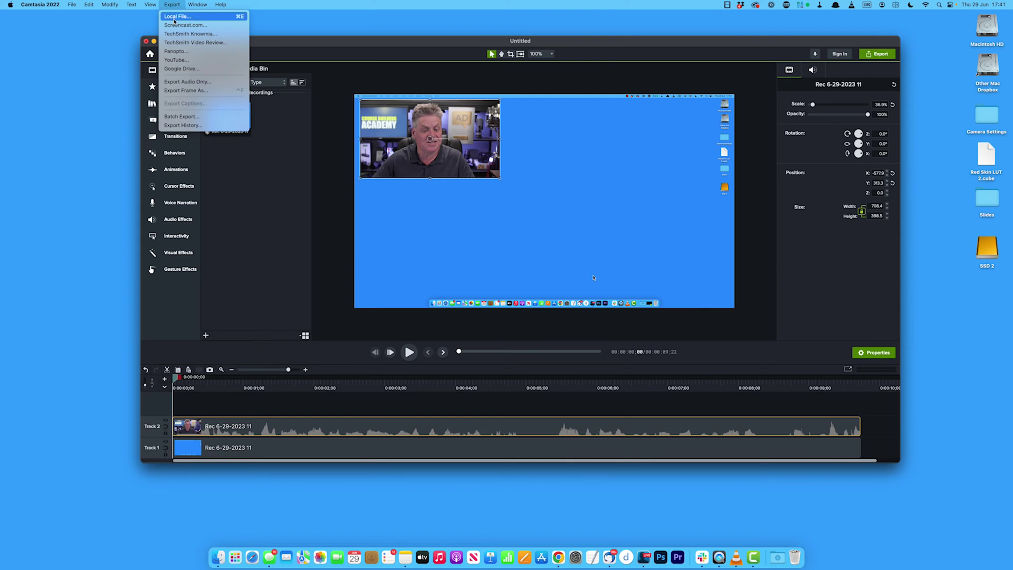
# Bring up the MP4 Local File export settings, then cancel without exporting
pyautogui.click(175, 17)
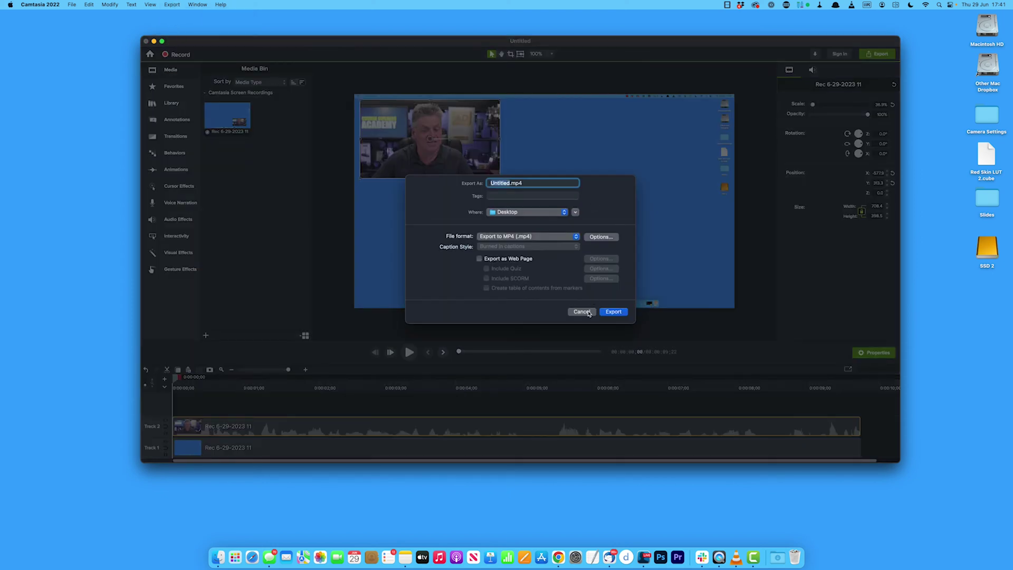
pyautogui.click(582, 312)
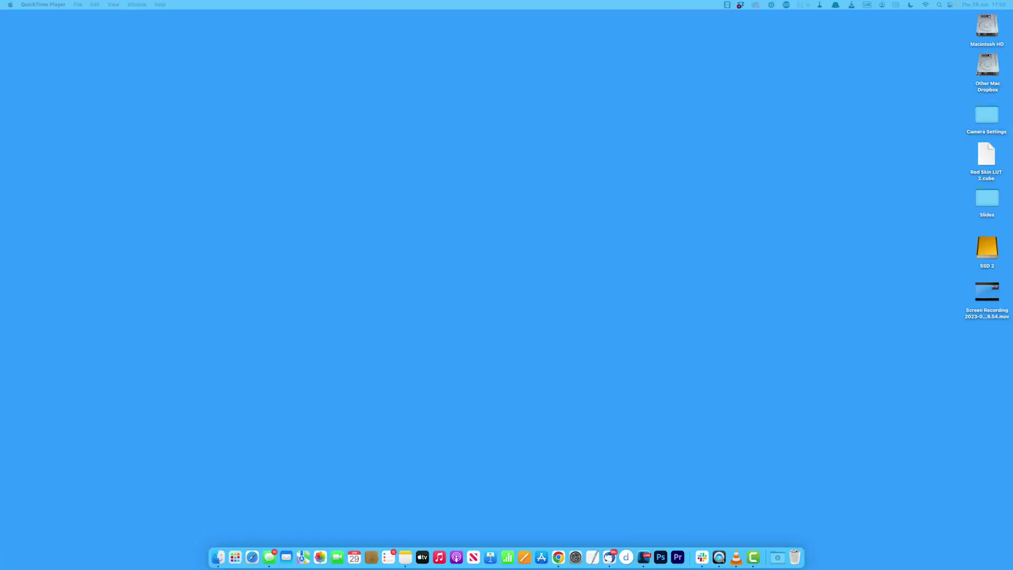
# Launch QuickTime Player and dismiss its open-file dialog without opening anything
pyautogui.click(719, 557)
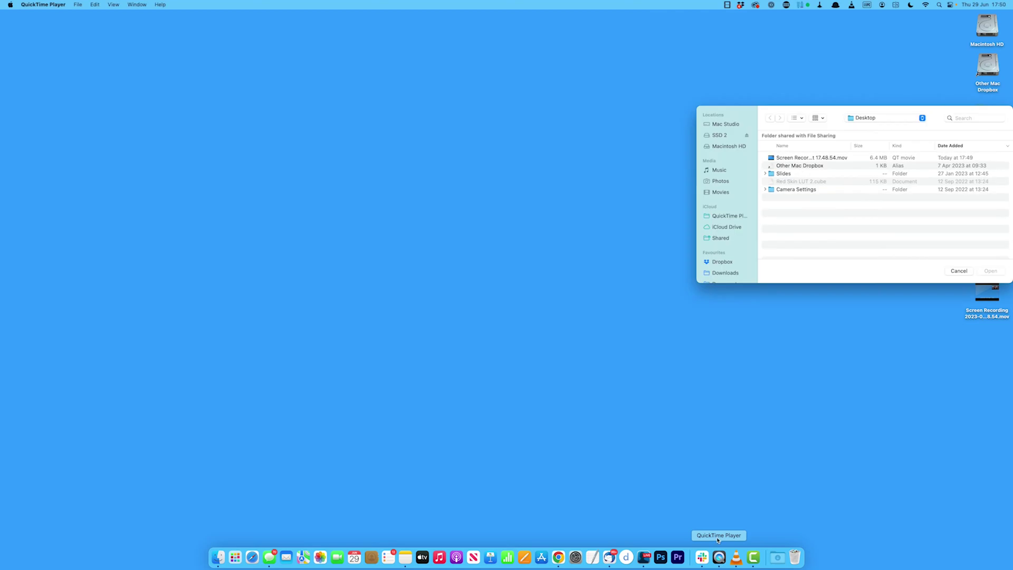
pyautogui.moveTo(876, 108); pyautogui.dragTo(669, 104)
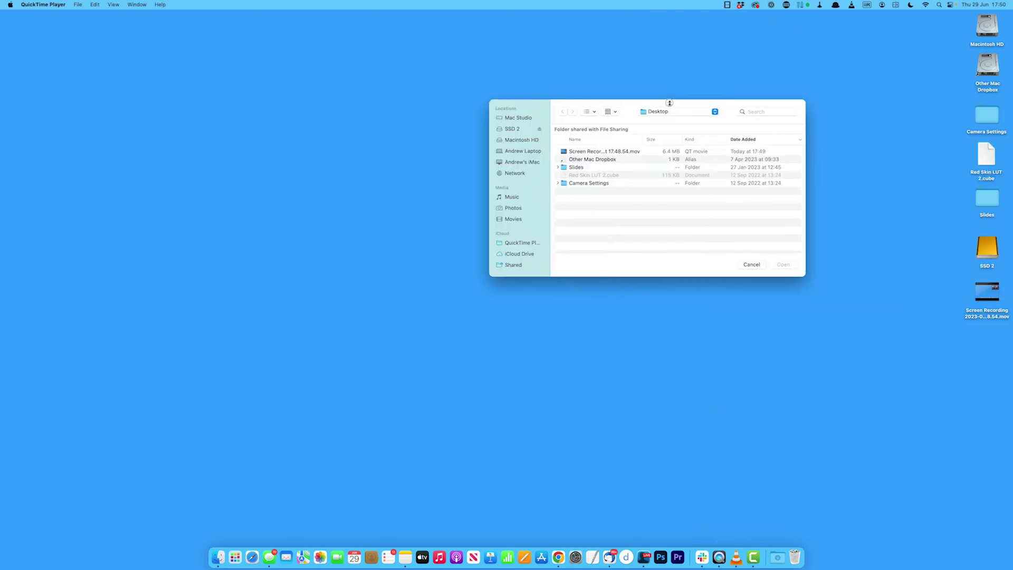
pyautogui.click(748, 266)
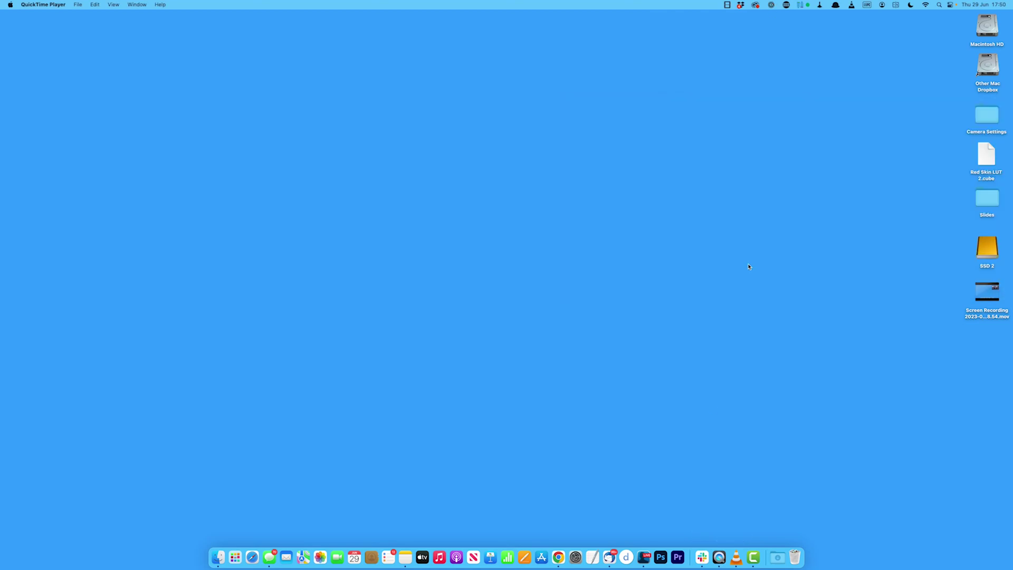
# Start a new movie recording showing the webcam and shift its window left
pyautogui.click(79, 4)
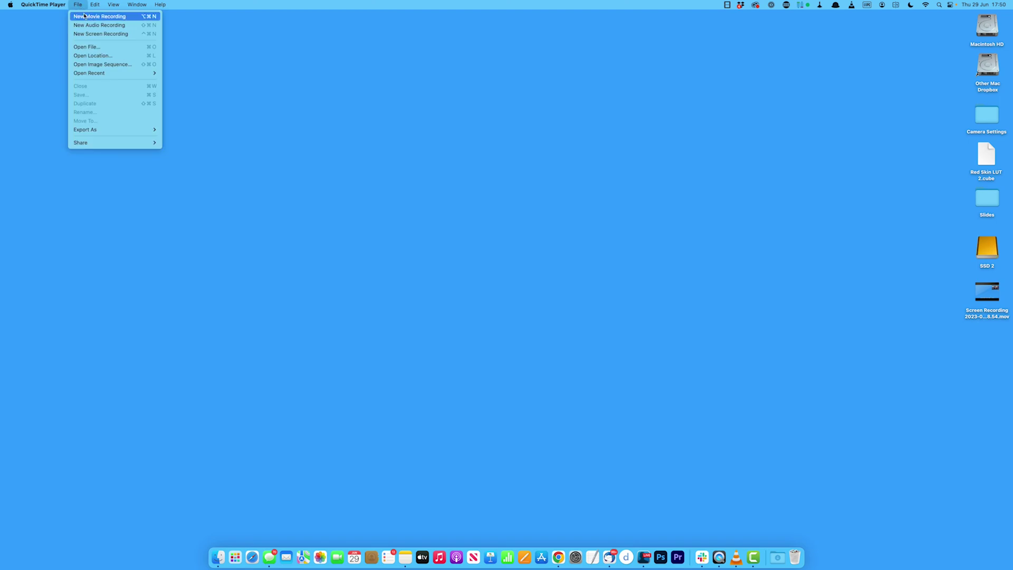
pyautogui.click(84, 16)
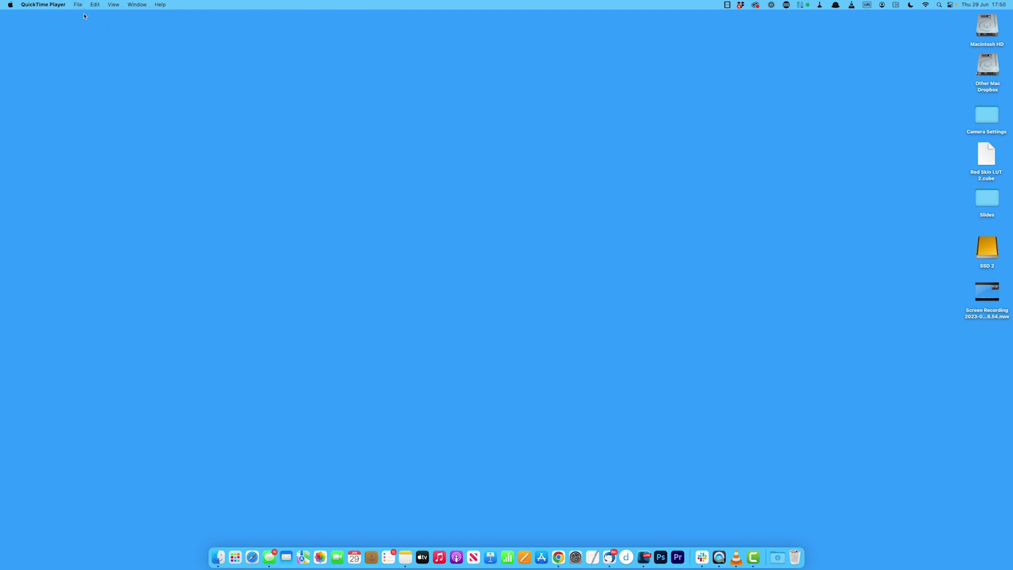
pyautogui.moveTo(718, 26); pyautogui.dragTo(559, 34)
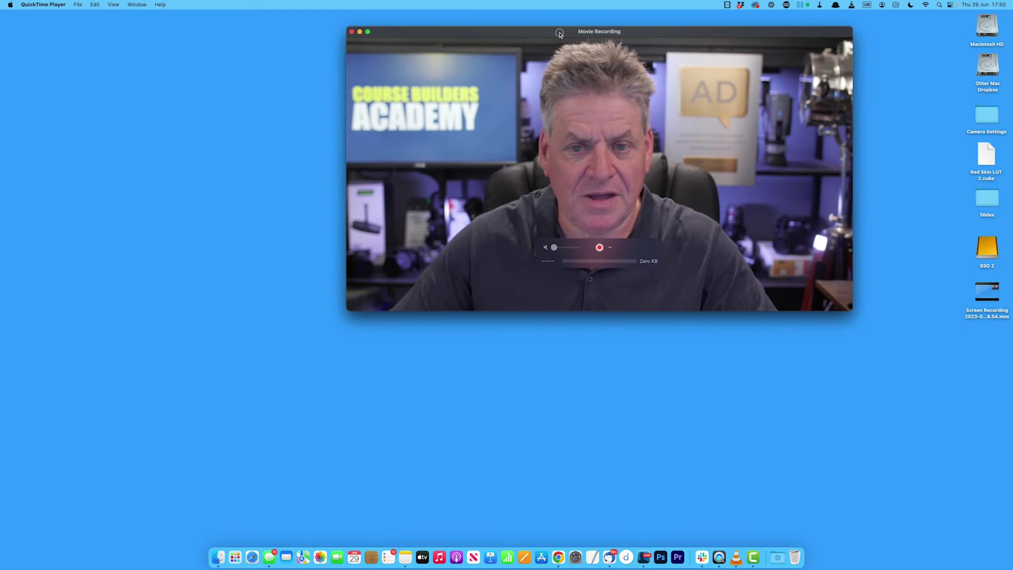
# Shrink the webcam preview, move it to the top-right corner, and set Float on Top
pyautogui.click(611, 248)
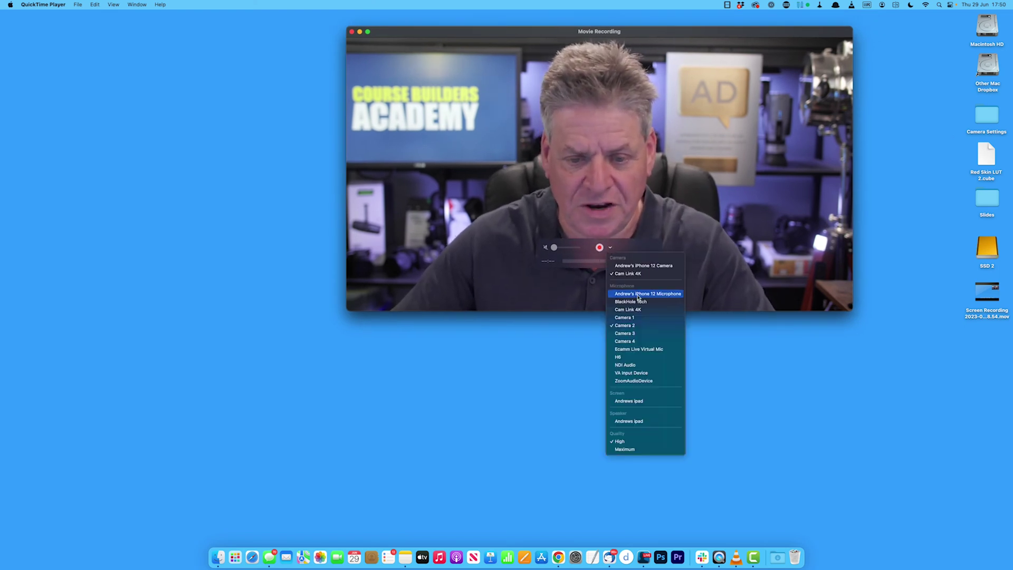
pyautogui.click(709, 187)
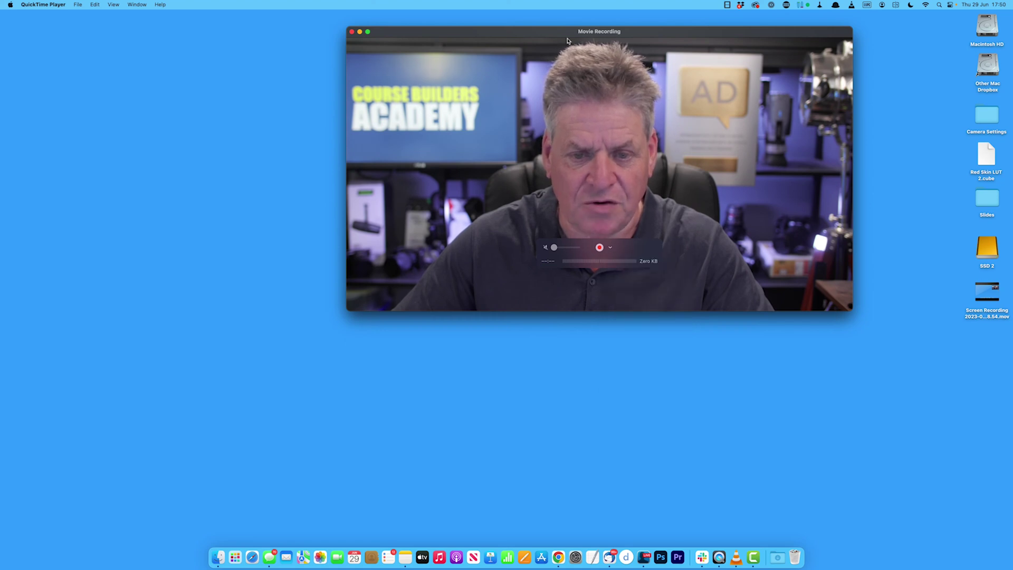
pyautogui.moveTo(709, 187); pyautogui.dragTo(693, 184)
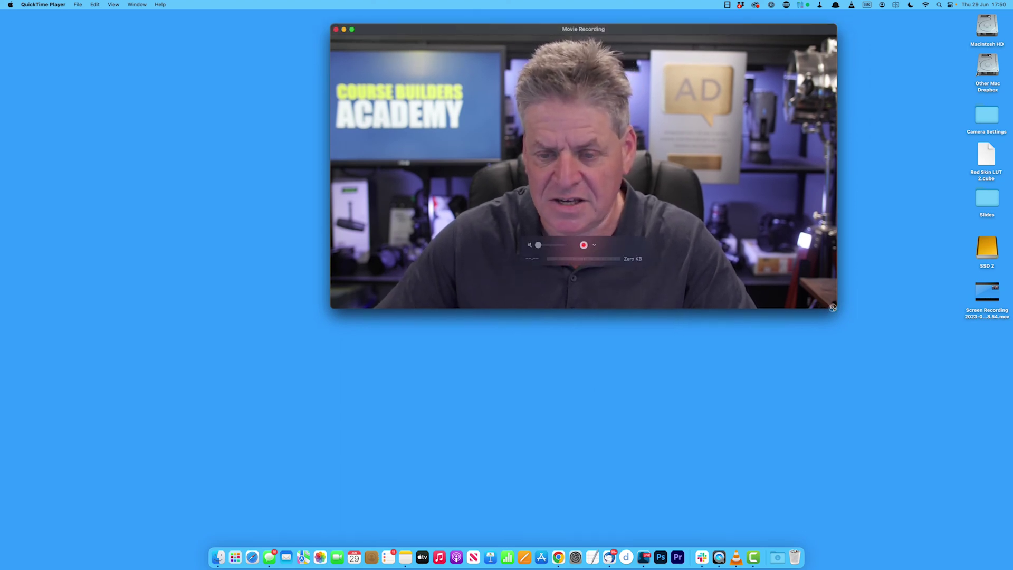
pyautogui.moveTo(825, 310); pyautogui.dragTo(622, 187)
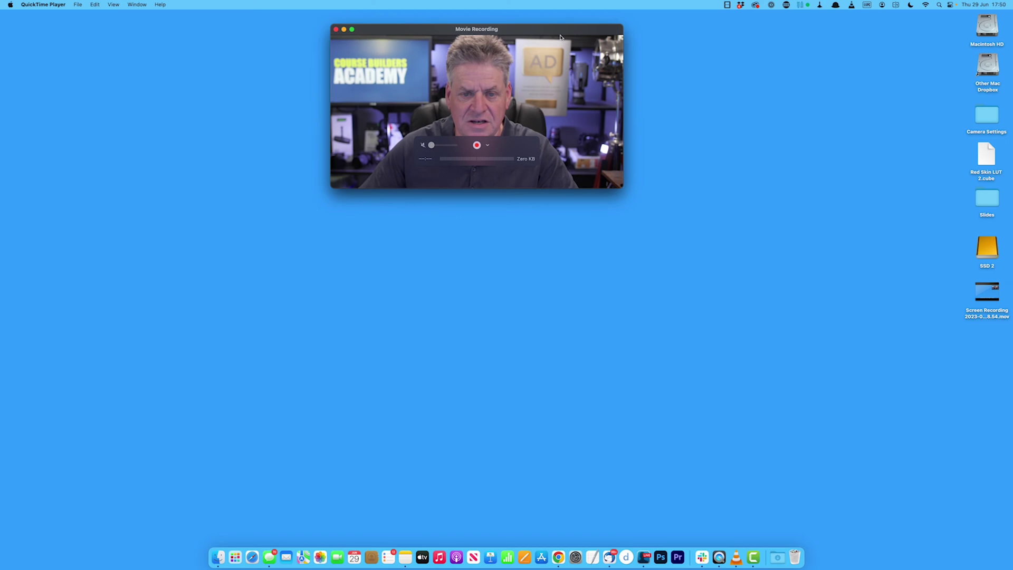
pyautogui.moveTo(559, 31); pyautogui.dragTo(939, 23)
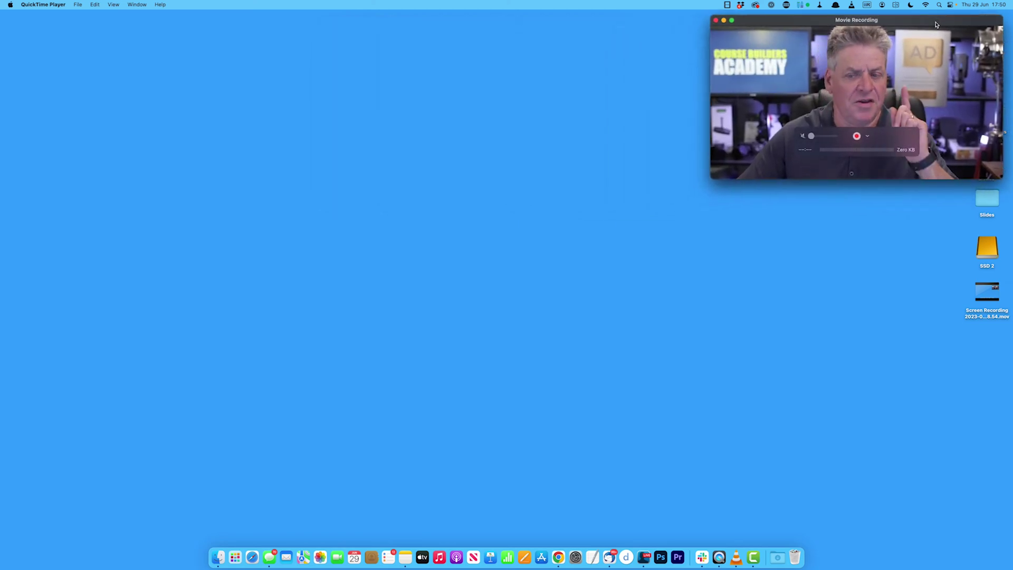
pyautogui.click(114, 6)
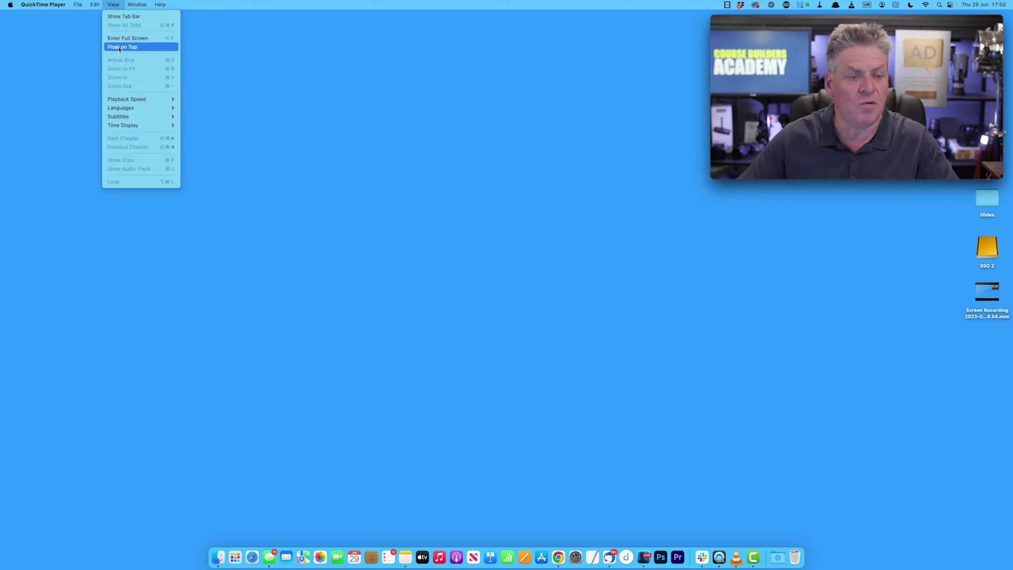
pyautogui.click(133, 48)
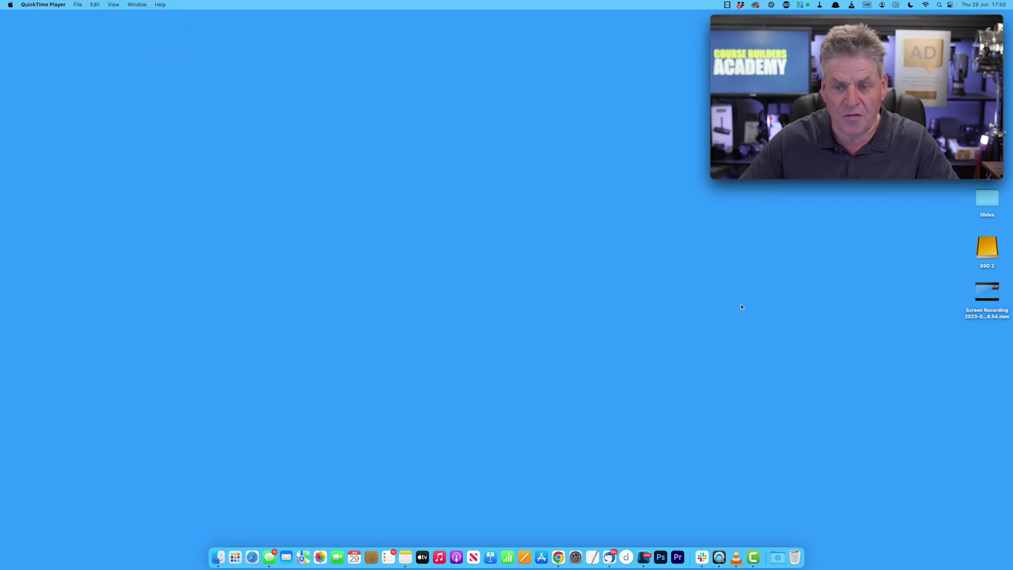
# Set up a New Screen Recording of the entire screen and start recording Display 1
pyautogui.click(76, 5)
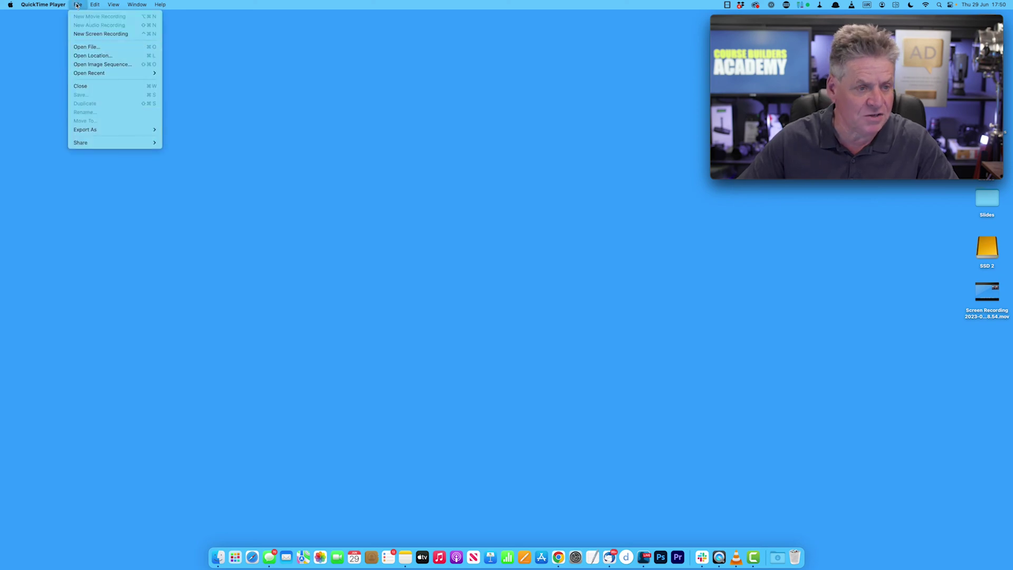
pyautogui.click(101, 34)
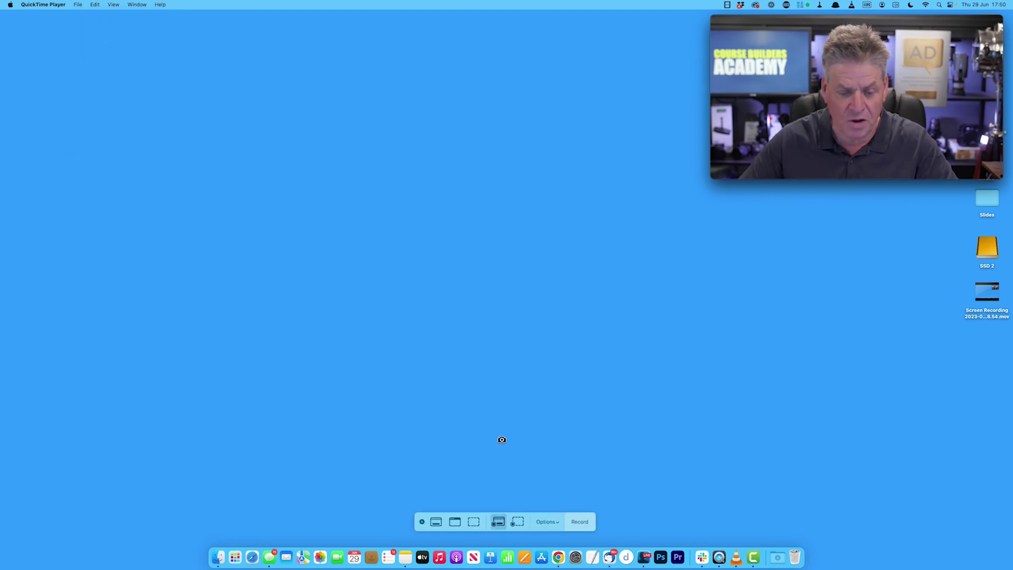
pyautogui.click(517, 524)
pyautogui.moveTo(571, 196); pyautogui.dragTo(576, 197)
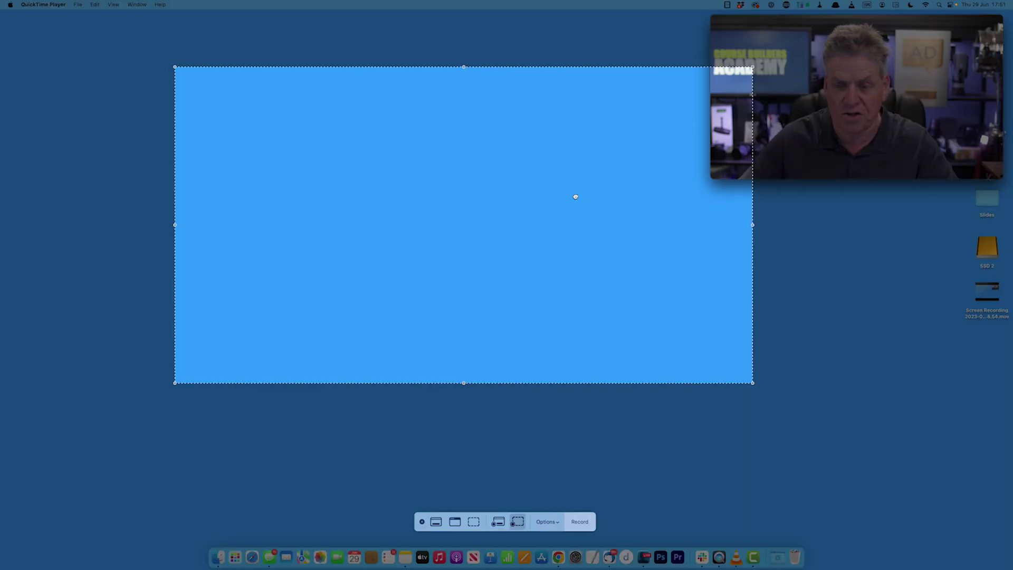
pyautogui.click(498, 523)
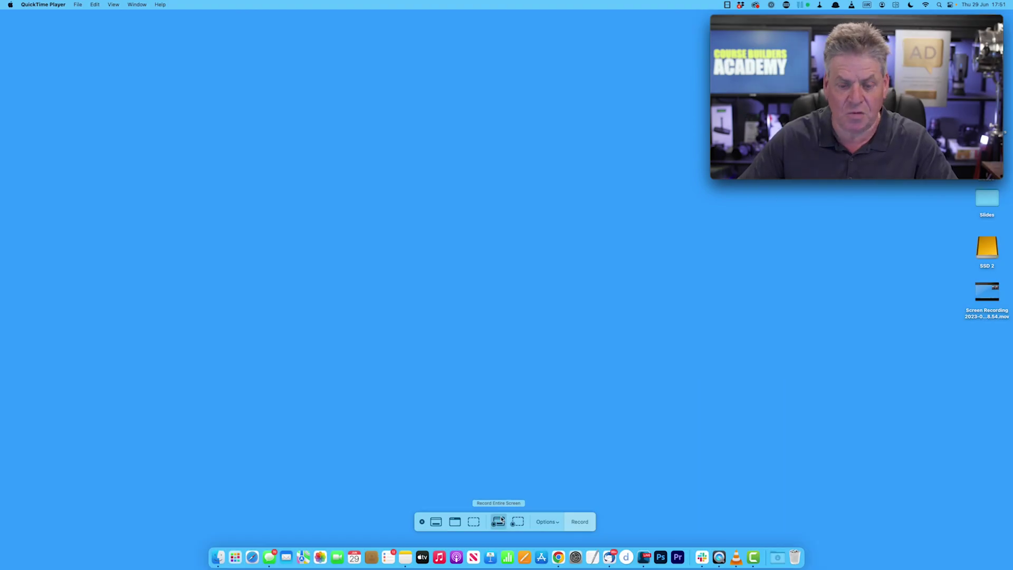
pyautogui.click(582, 523)
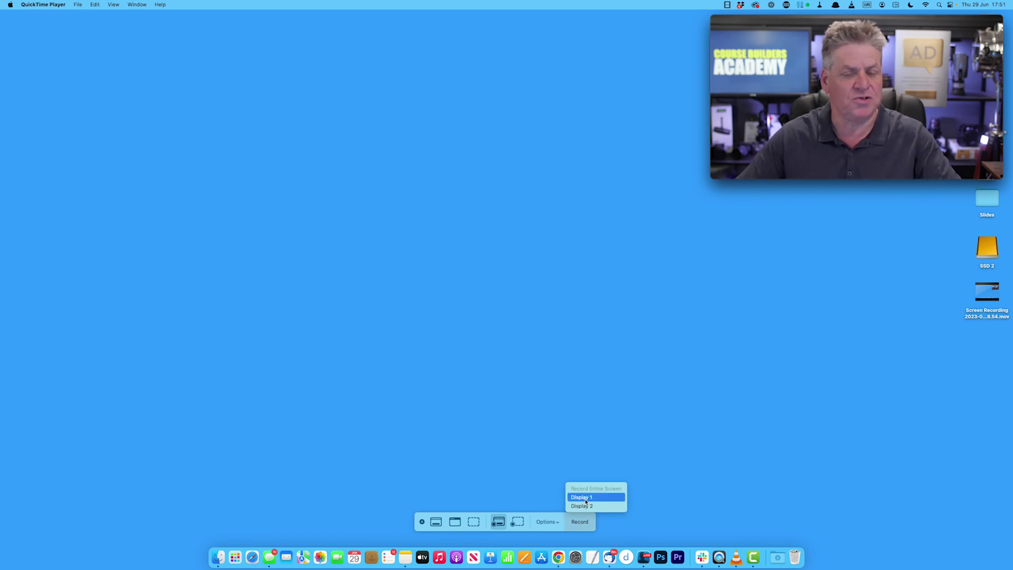
pyautogui.click(586, 499)
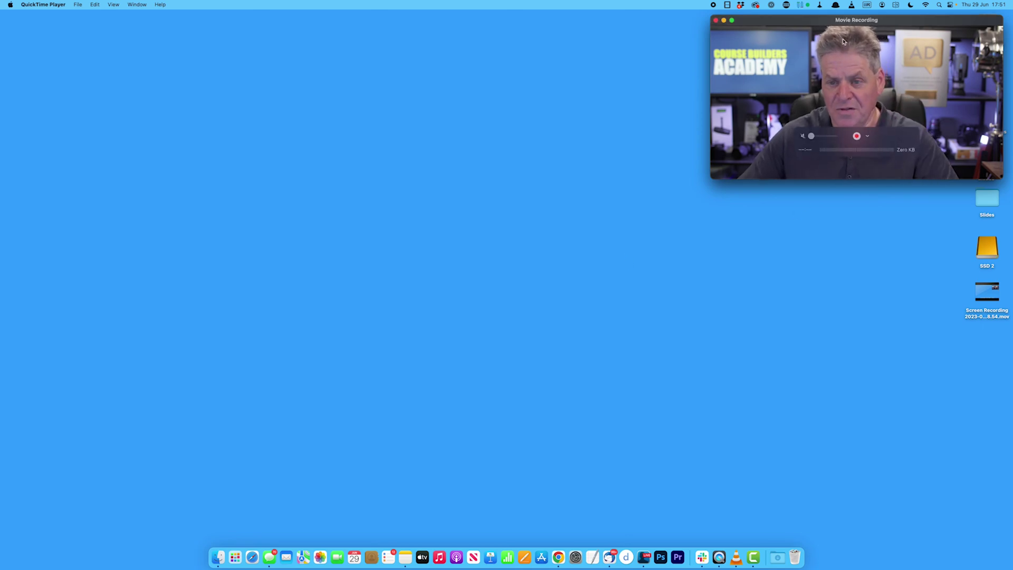
# Drag the webcam window back into the top-right corner and make it slightly larger
pyautogui.moveTo(894, 20)
pyautogui.mouseDown()
pyautogui.moveTo(182, 24)
pyautogui.moveTo(891, 38)
pyautogui.moveTo(895, 27)
pyautogui.mouseUp()
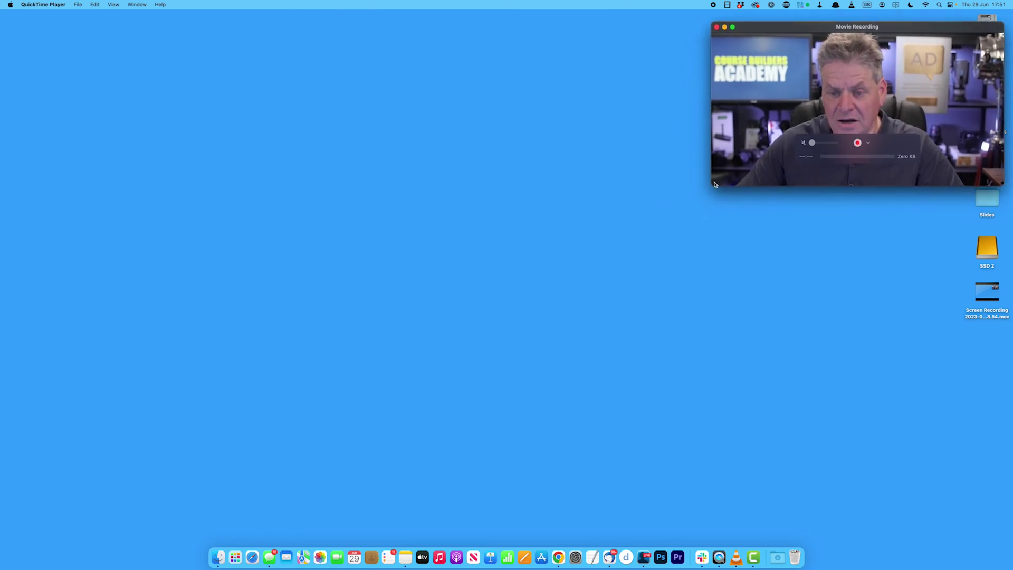
pyautogui.moveTo(715, 184)
pyautogui.mouseDown()
pyautogui.moveTo(797, 138)
pyautogui.moveTo(748, 154)
pyautogui.moveTo(718, 183)
pyautogui.mouseUp()
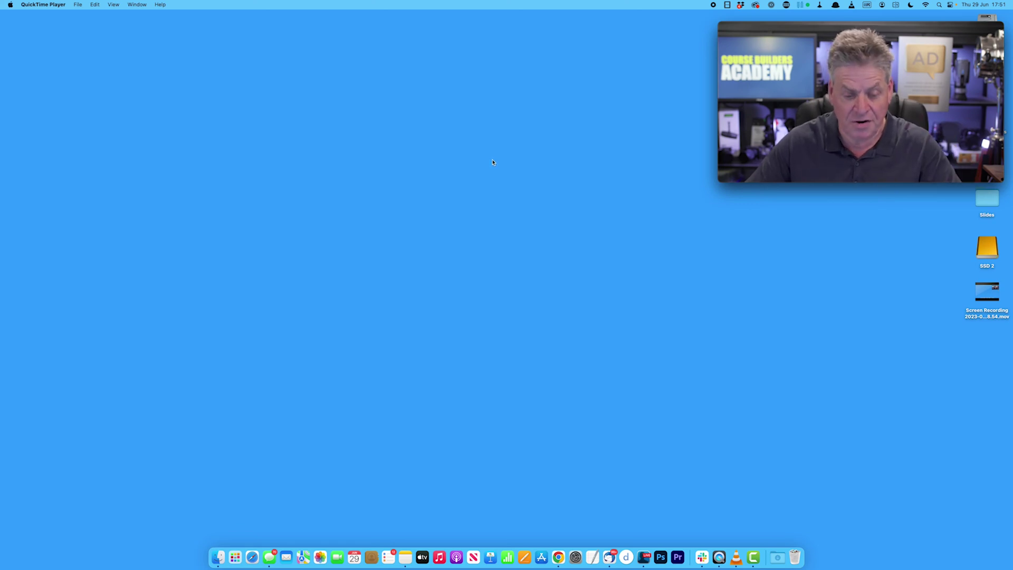
pyautogui.click(558, 557)
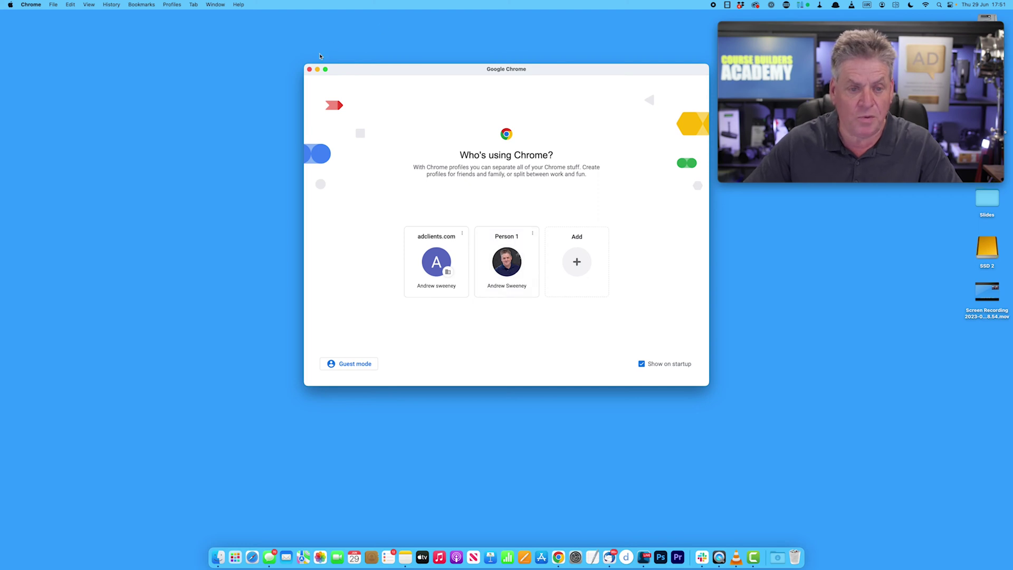
pyautogui.click(309, 69)
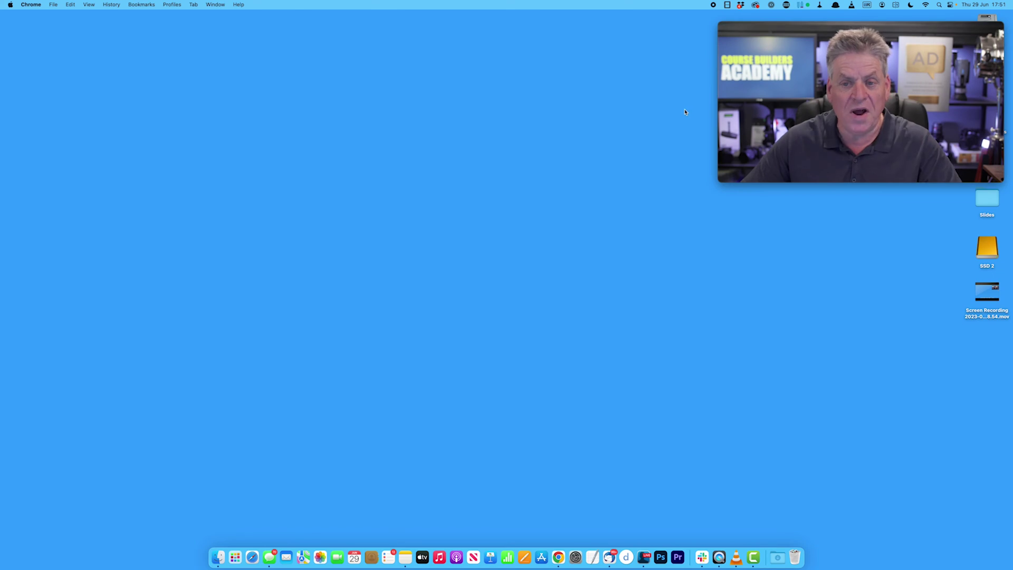
# Stop the QuickTime screen recording and shrink the 30-second clip's playback window
pyautogui.click(714, 5)
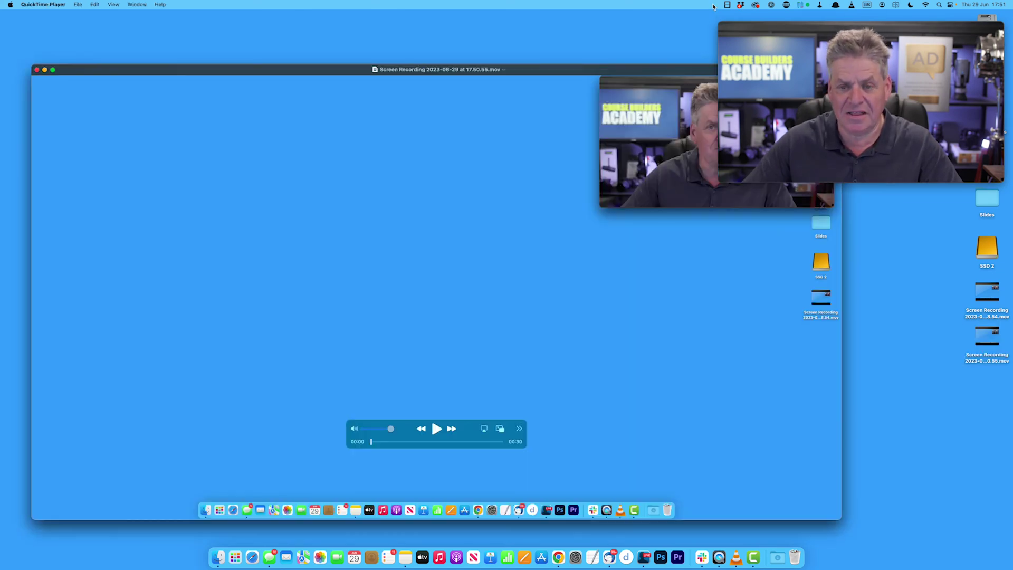
pyautogui.moveTo(841, 520); pyautogui.dragTo(620, 391)
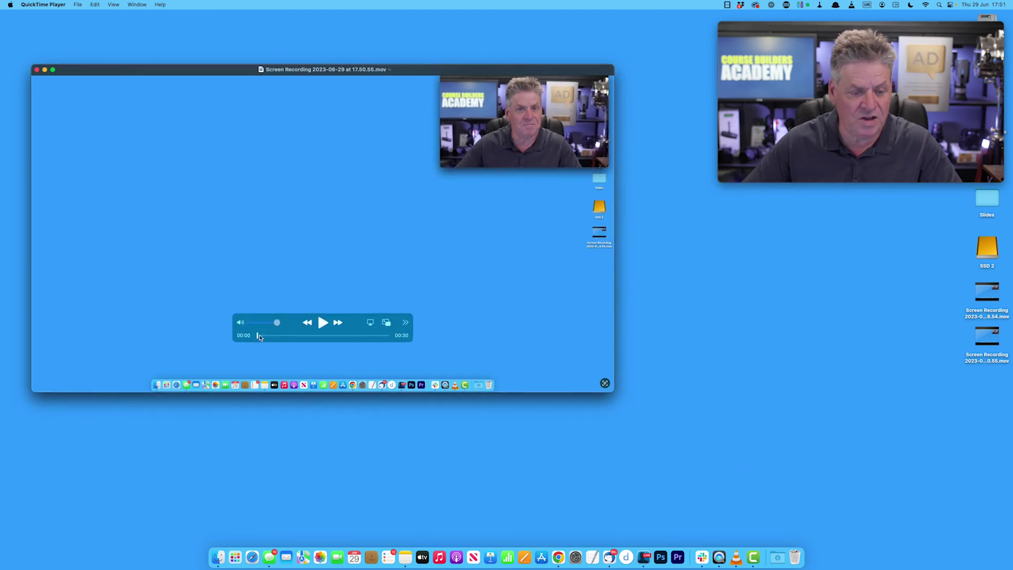